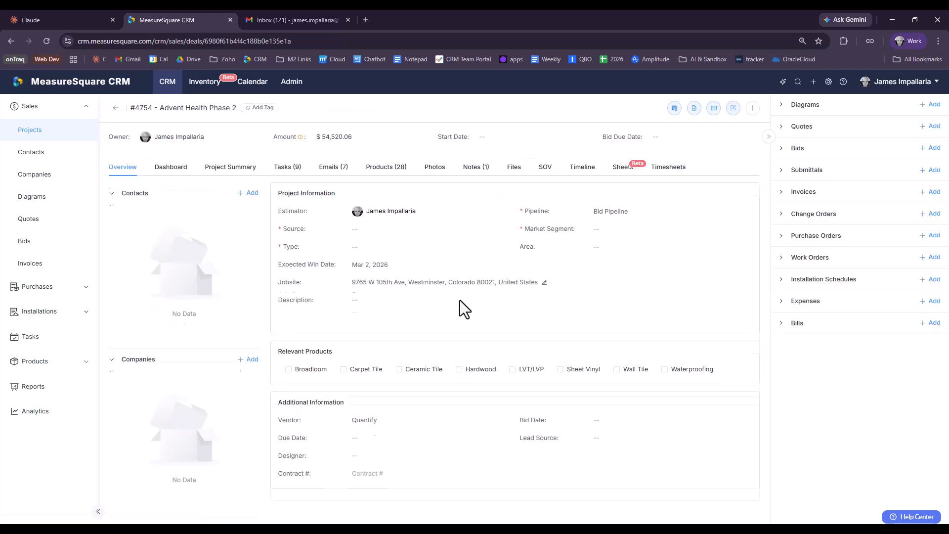
Step: Start a new change order for the Advent Health Phase 2 project and add an empty line item
{"action": "left_click", "coordinate": [98, 511]}
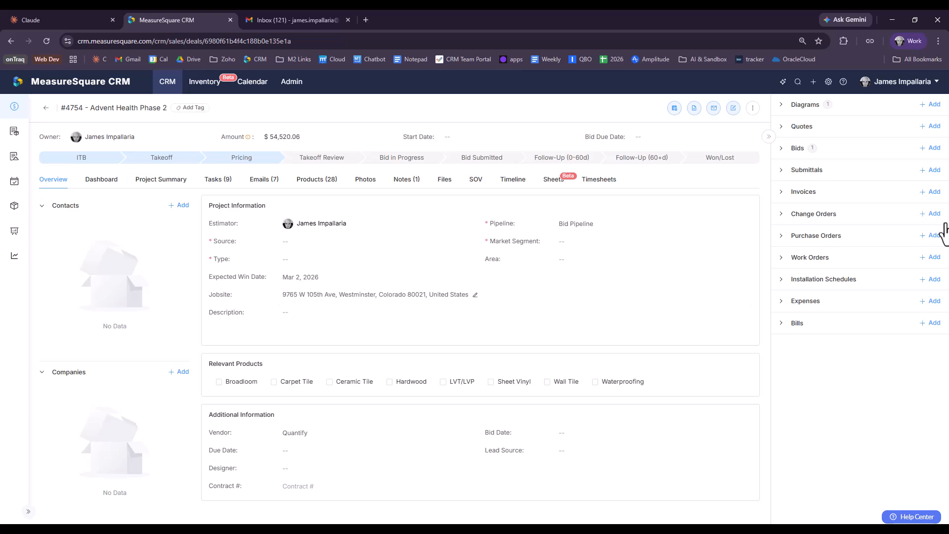
{"action": "left_click", "coordinate": [933, 215]}
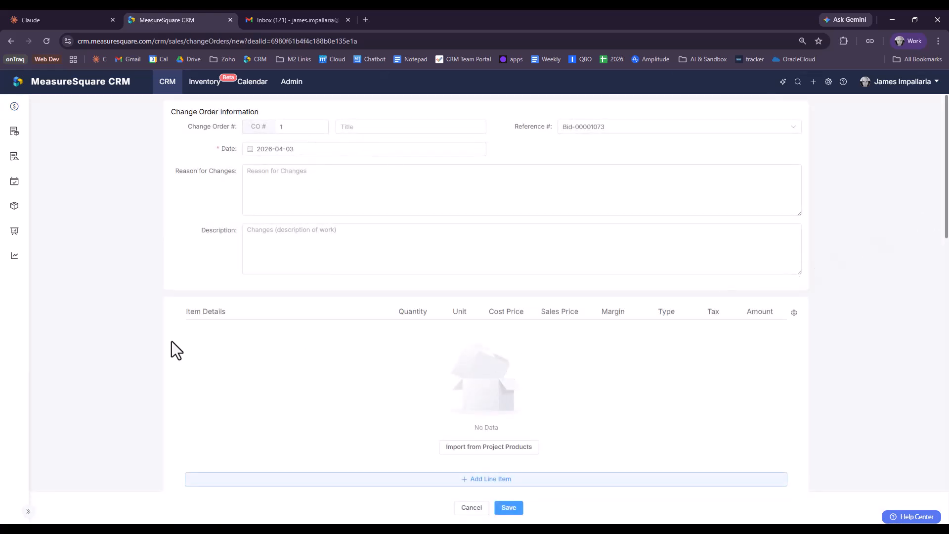
{"action": "scroll", "coordinate": [363, 434], "scroll_direction": "down", "scroll_amount": 5}
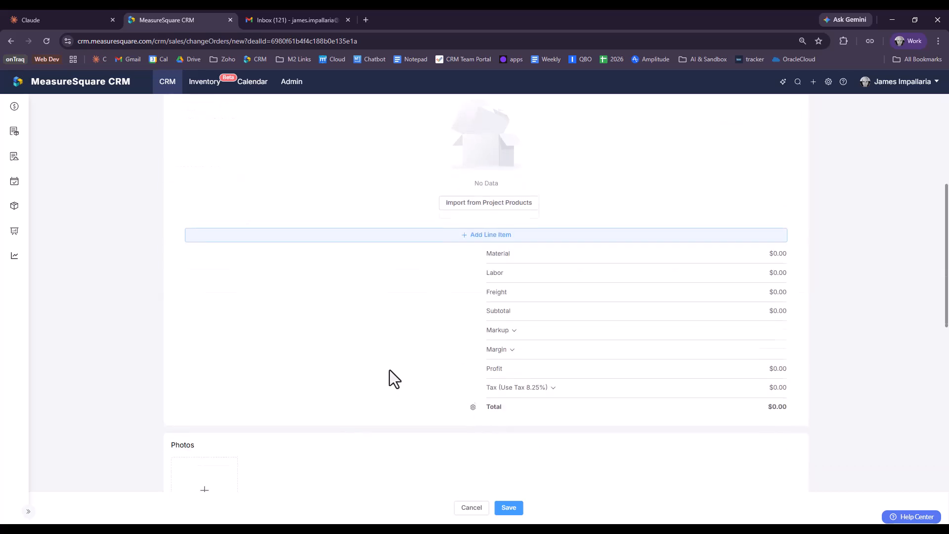
{"action": "scroll", "coordinate": [470, 331], "scroll_direction": "up", "scroll_amount": 1}
{"action": "left_click", "coordinate": [440, 285]}
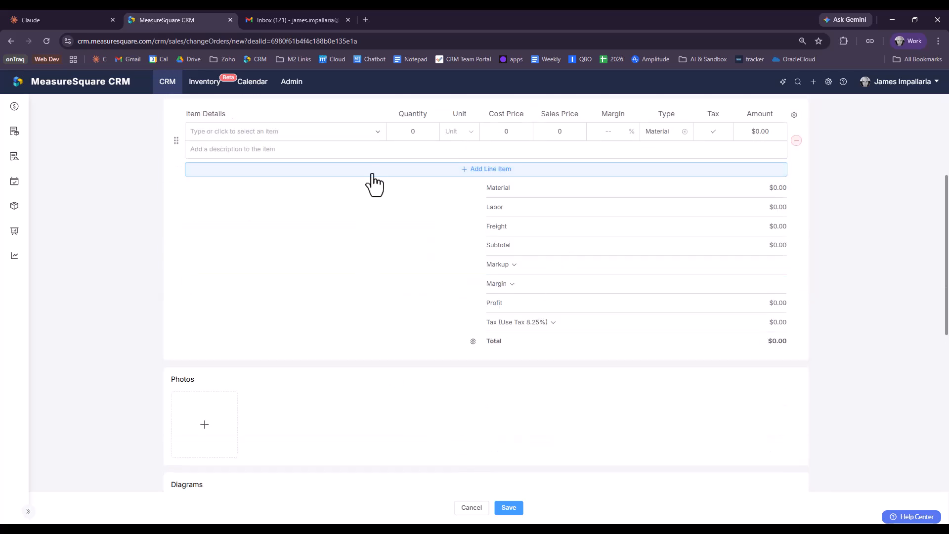
{"action": "left_click", "coordinate": [377, 132]}
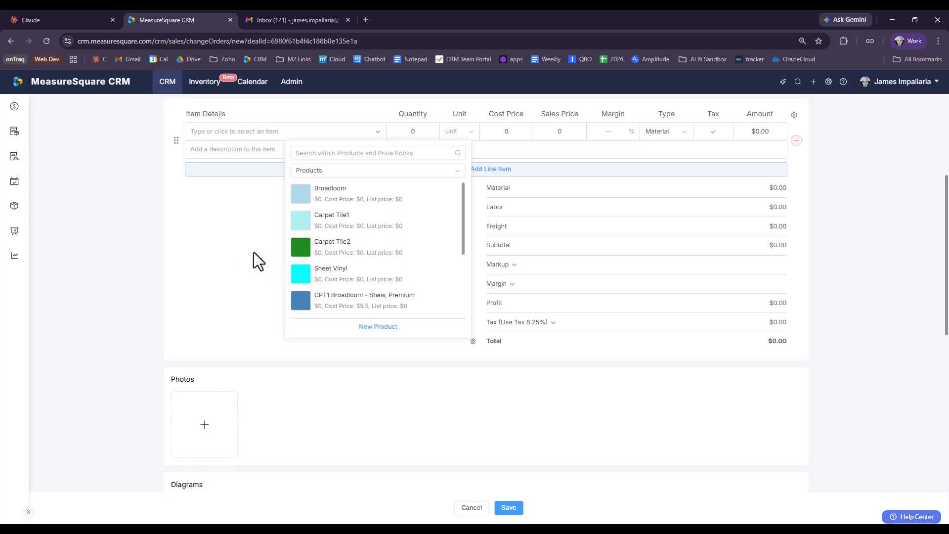
{"action": "left_click", "coordinate": [226, 246]}
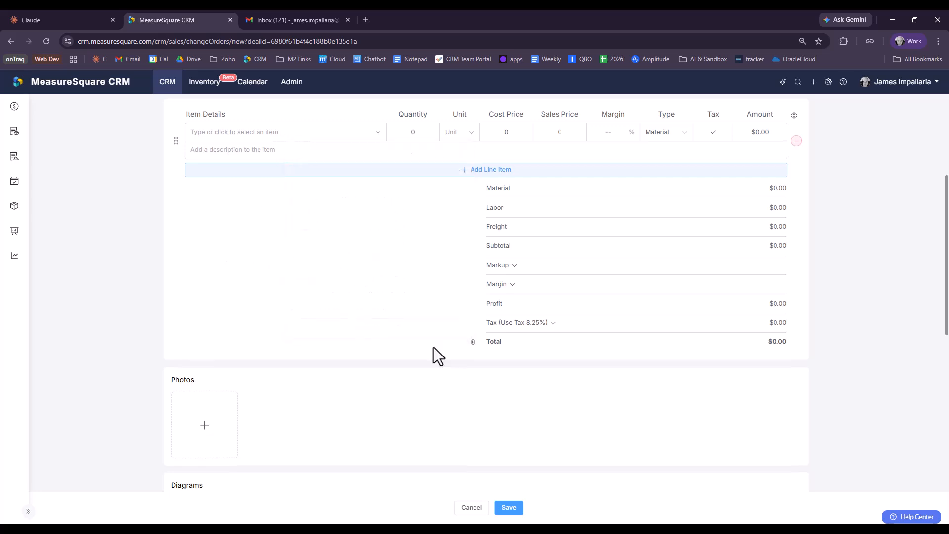
{"action": "scroll", "coordinate": [426, 351], "scroll_direction": "up", "scroll_amount": 3}
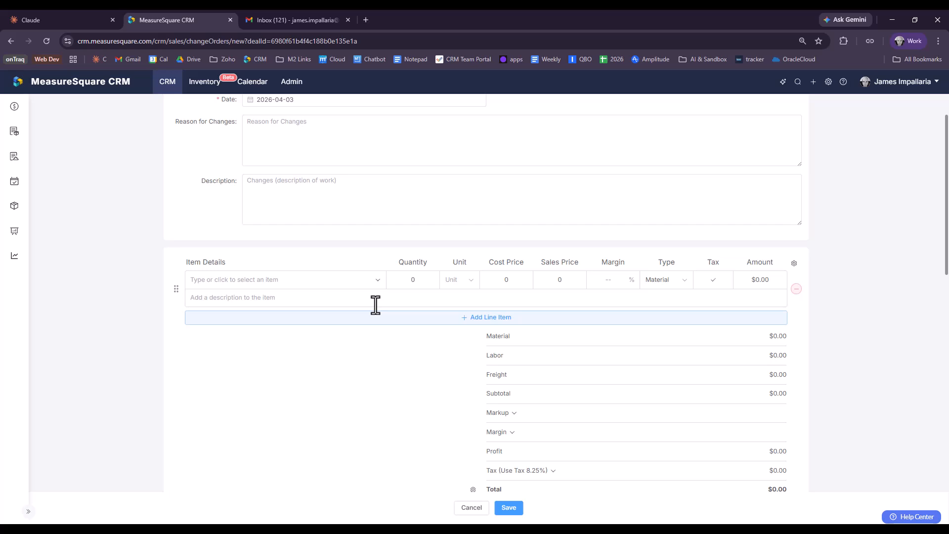
Step: Fill in the line item as T&M with quantity 8, unit HR, cost price 200 and sales price 225
{"action": "left_click", "coordinate": [307, 275]}
{"action": "type", "text": "T&M"}
{"action": "left_click", "coordinate": [406, 279]}
{"action": "type", "text": "8"}
{"action": "left_click", "coordinate": [467, 281]}
{"action": "left_click", "coordinate": [465, 360]}
{"action": "left_click", "coordinate": [512, 282]}
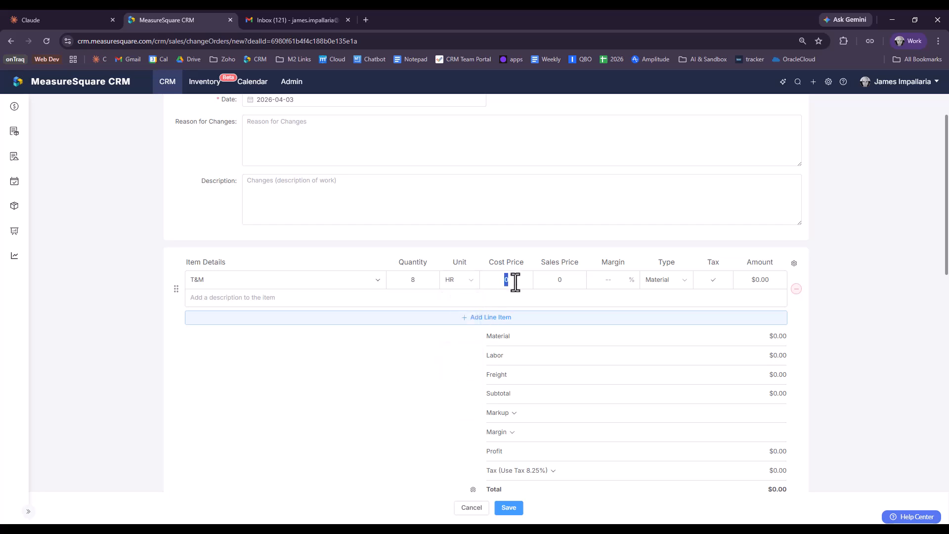
{"action": "type", "text": "200"}
{"action": "key", "text": "Tab"}
{"action": "type", "text": "225"}
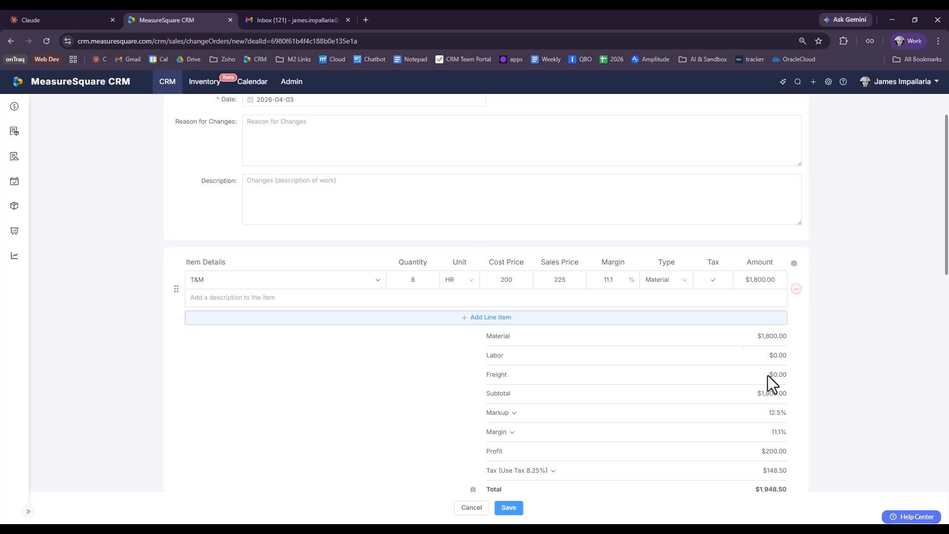
Step: Save the change order and return to the Advent Health Phase 2 project
{"action": "scroll", "coordinate": [852, 384], "scroll_direction": "down", "scroll_amount": 7}
{"action": "scroll", "coordinate": [407, 384], "scroll_direction": "down", "scroll_amount": 4}
{"action": "left_click", "coordinate": [517, 507]}
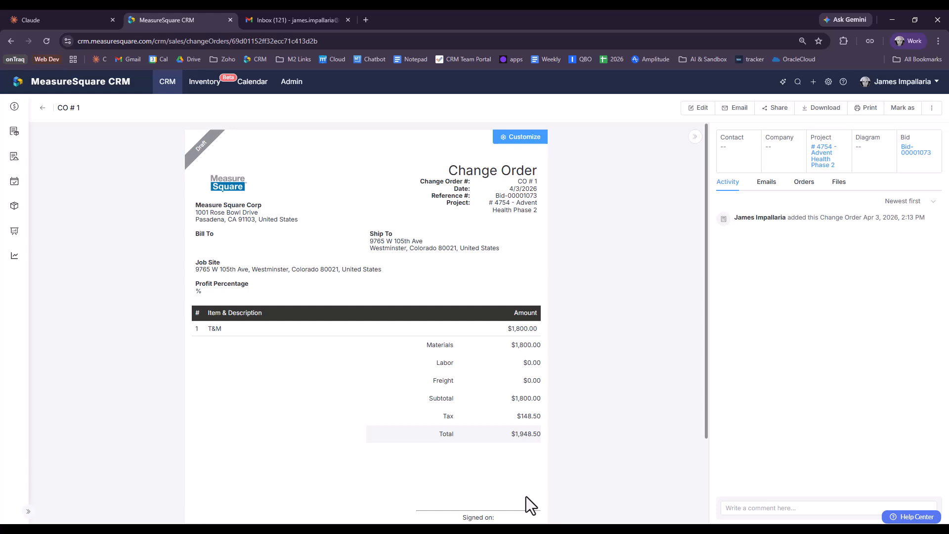
{"action": "left_click", "coordinate": [826, 152]}
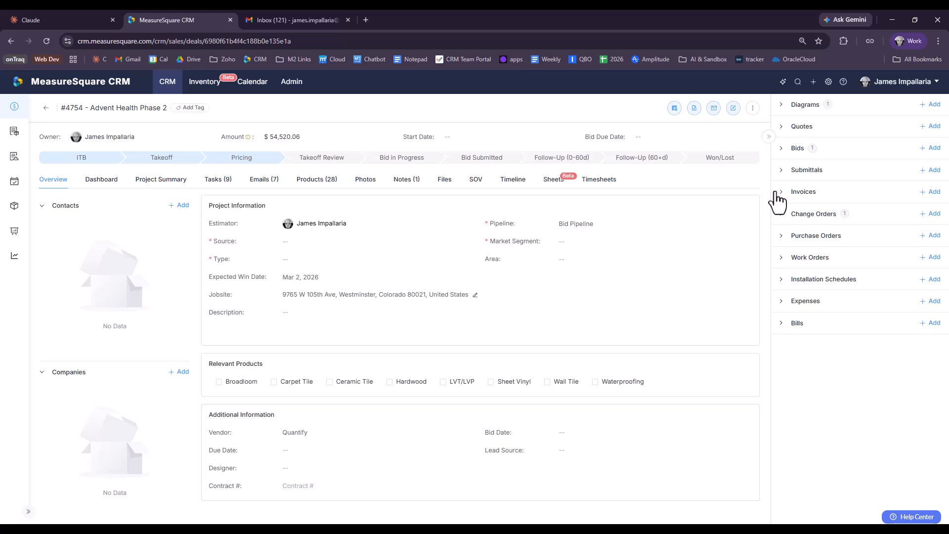
Step: Duplicate the Advent Health -- Base Bid diagram under the name CO#1 - Advent Health
{"action": "left_click", "coordinate": [783, 110]}
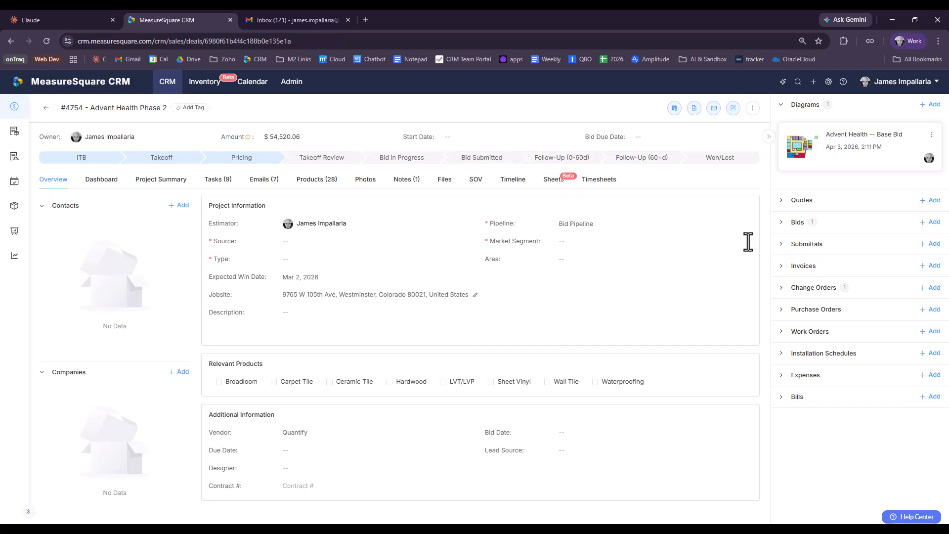
{"action": "left_click", "coordinate": [932, 135]}
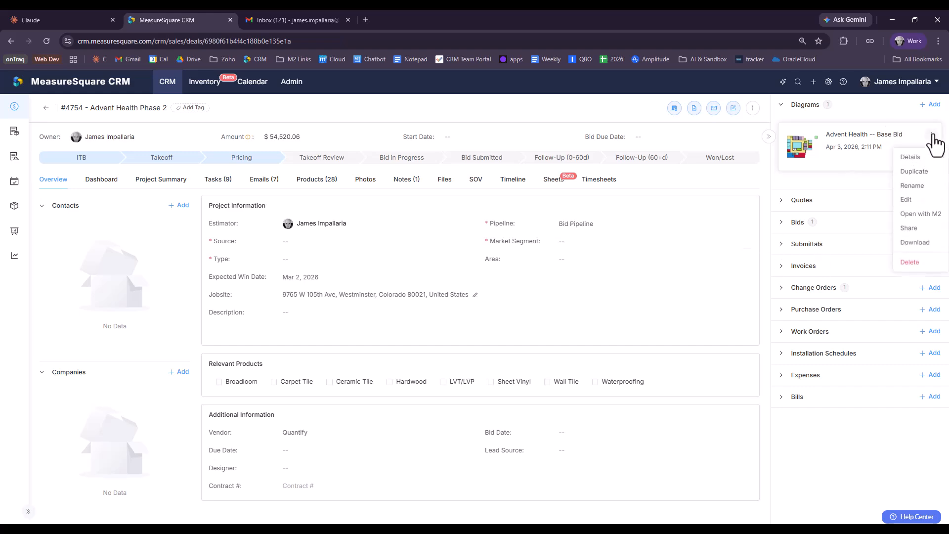
{"action": "left_click", "coordinate": [935, 176]}
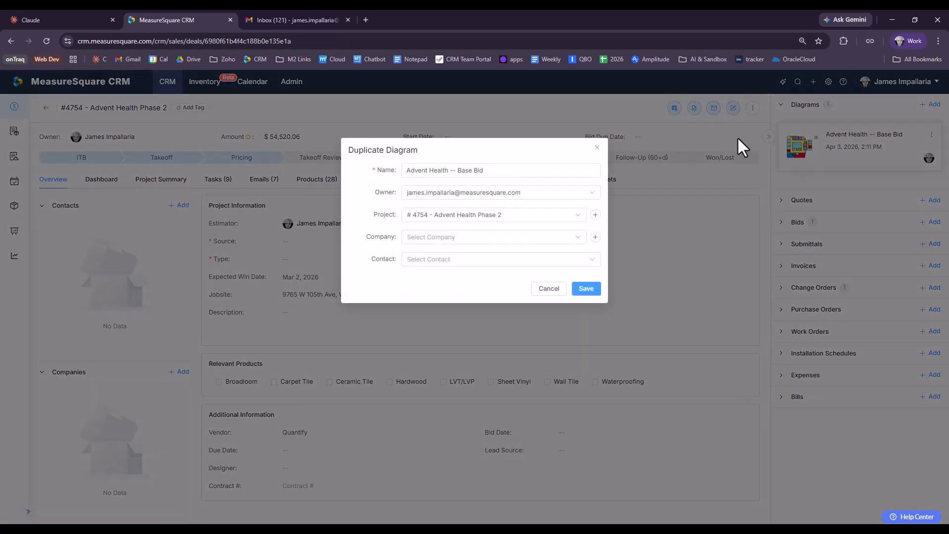
{"action": "left_click_drag", "start_coordinate": [484, 170], "coordinate": [460, 176]}
{"action": "key", "text": "BackSpace"}
{"action": "left_click", "coordinate": [409, 174]}
{"action": "type", "text": "CO#1 "}
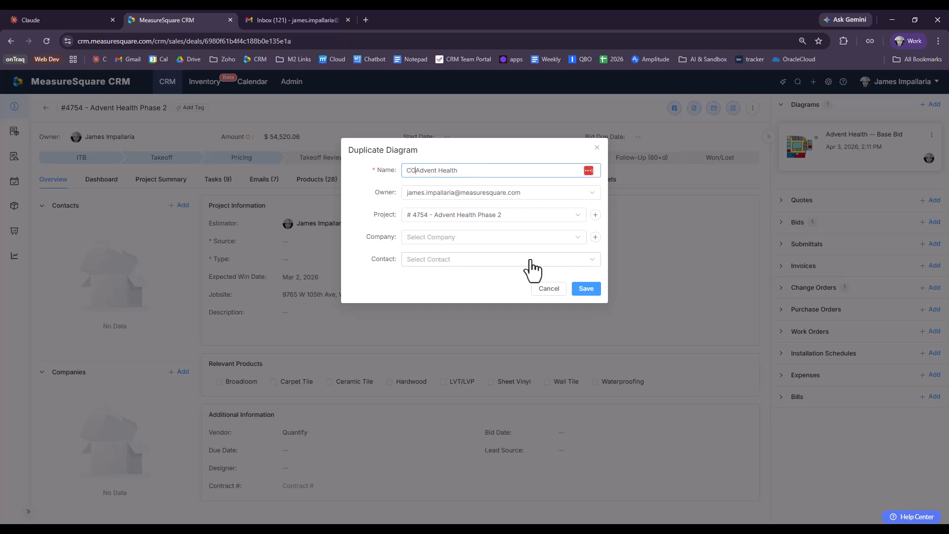
{"action": "type", "text": "-"}
{"action": "left_click", "coordinate": [596, 292]}
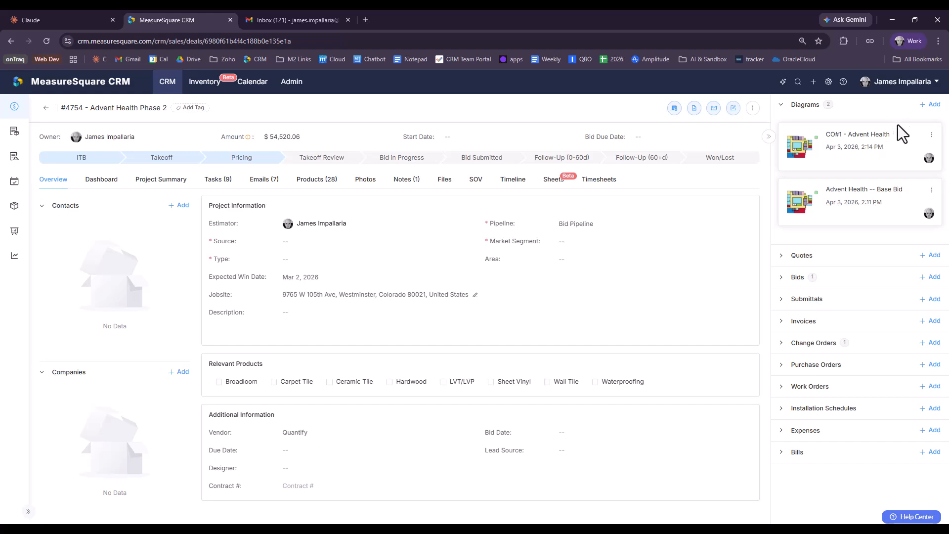
Step: Open the CO#1 - Advent Health diagram in MeasureSquare 8 and narrow the Product/Service pane
{"action": "left_click", "coordinate": [931, 137]}
{"action": "left_click", "coordinate": [920, 215]}
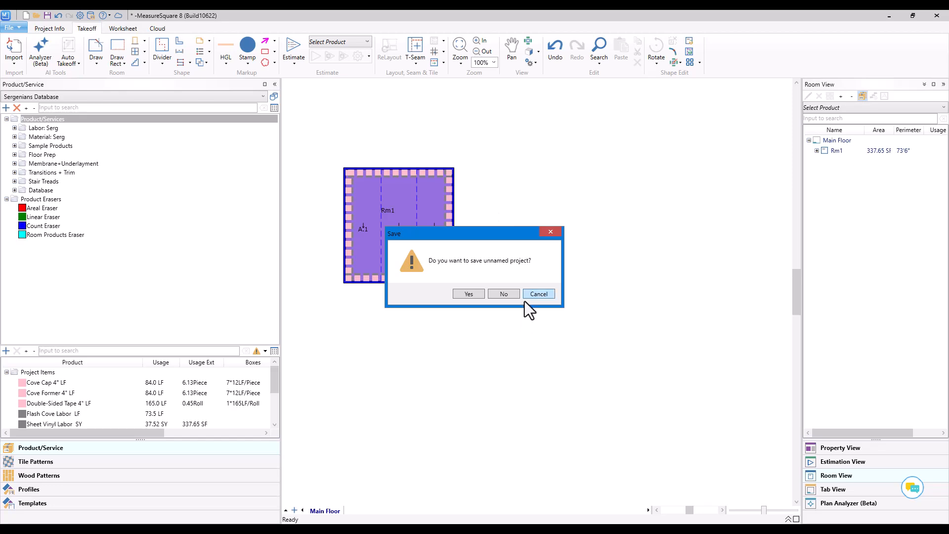
{"action": "left_click", "coordinate": [518, 293]}
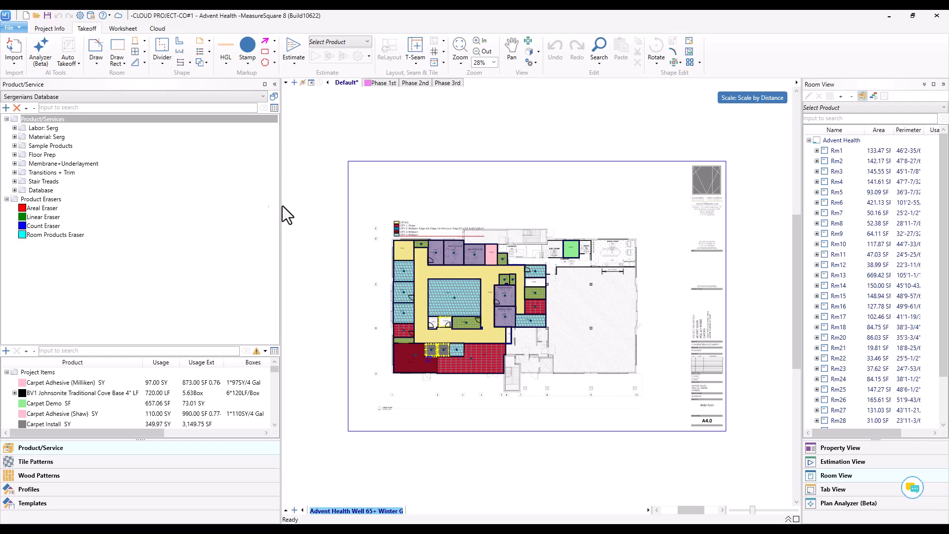
{"action": "left_click_drag", "start_coordinate": [281, 206], "coordinate": [133, 214]}
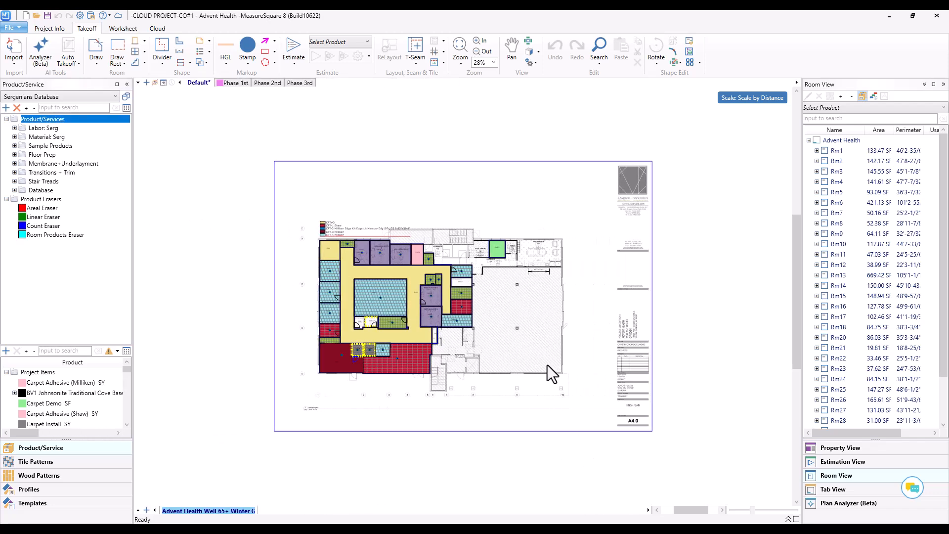
Step: Delete rooms Rm1 through Rm5, the wellness suites and consult room along the plan's west wall
{"action": "scroll", "coordinate": [370, 300], "scroll_direction": "up", "scroll_amount": 4}
{"action": "middle_click_drag", "start_coordinate": [192, 293], "coordinate": [316, 241]}
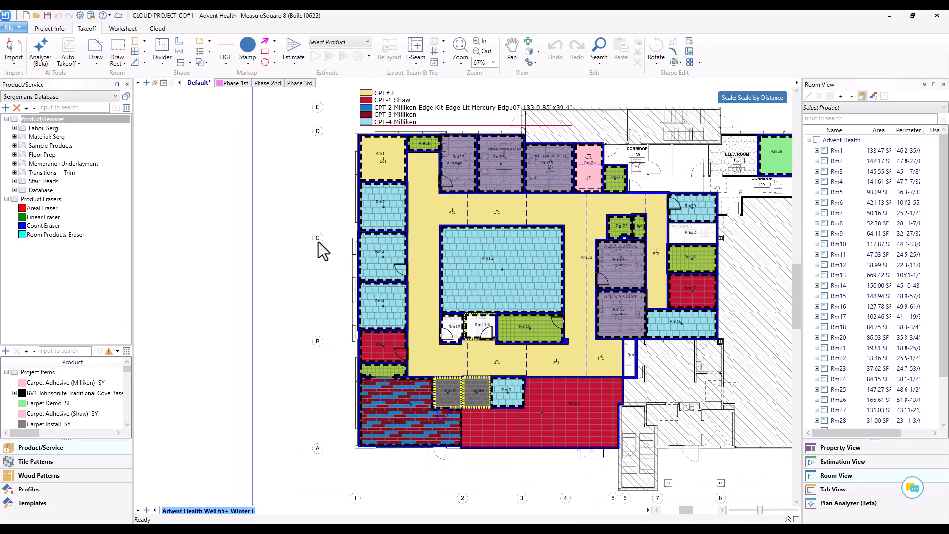
{"action": "left_click", "coordinate": [372, 171]}
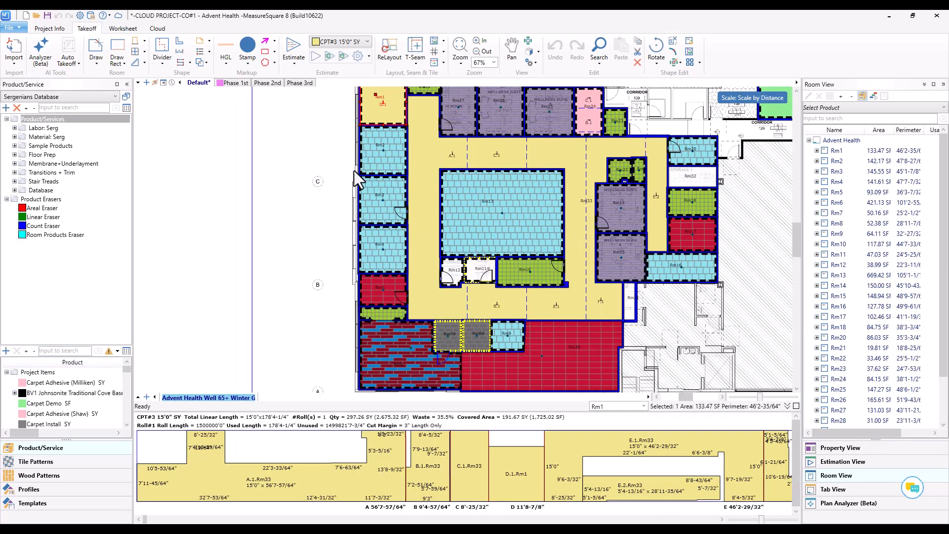
{"action": "left_click", "coordinate": [365, 201]}
{"action": "key", "text": "Delete"}
{"action": "left_click", "coordinate": [369, 247]}
{"action": "key", "text": "Delete"}
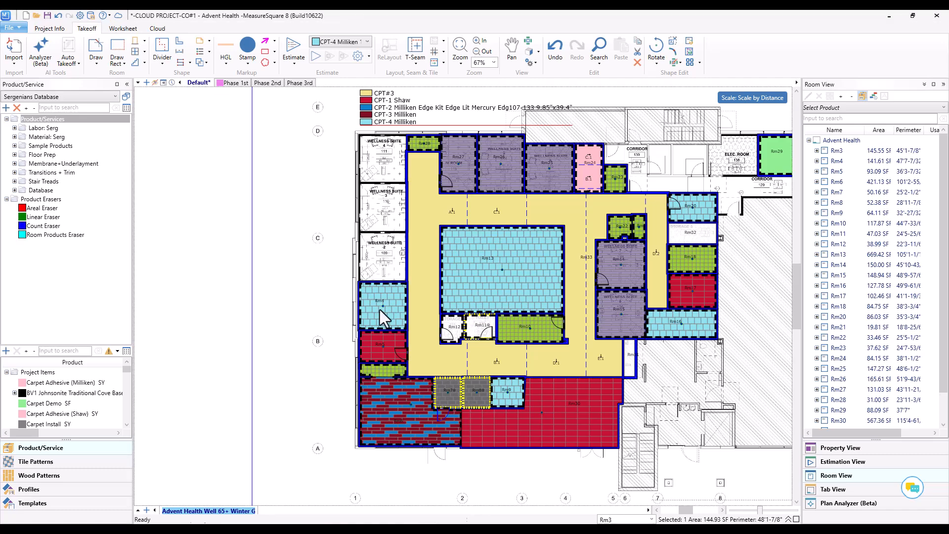
{"action": "left_click", "coordinate": [381, 311]}
{"action": "key", "text": "Delete"}
{"action": "left_click", "coordinate": [389, 346]}
{"action": "key", "text": "Delete"}
Step: Draw a rectangular room of about 872 SF in the hatched open area east of Rm18 and Rm17
{"action": "middle_click_drag", "start_coordinate": [694, 250], "coordinate": [512, 238]}
{"action": "scroll", "coordinate": [470, 237], "scroll_direction": "up", "scroll_amount": 3}
{"action": "key", "text": "d"}
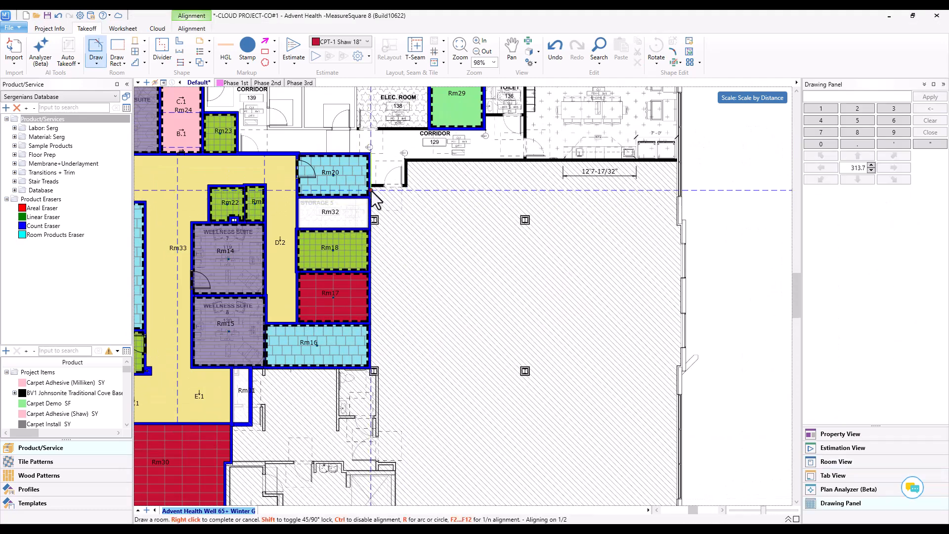
{"action": "mouse_move", "coordinate": [382, 194]}
{"action": "left_mouse_down"}
{"action": "mouse_move", "coordinate": [530, 356]}
{"action": "mouse_move", "coordinate": [564, 357]}
{"action": "left_mouse_up"}
{"action": "right_click", "coordinate": [606, 335]}
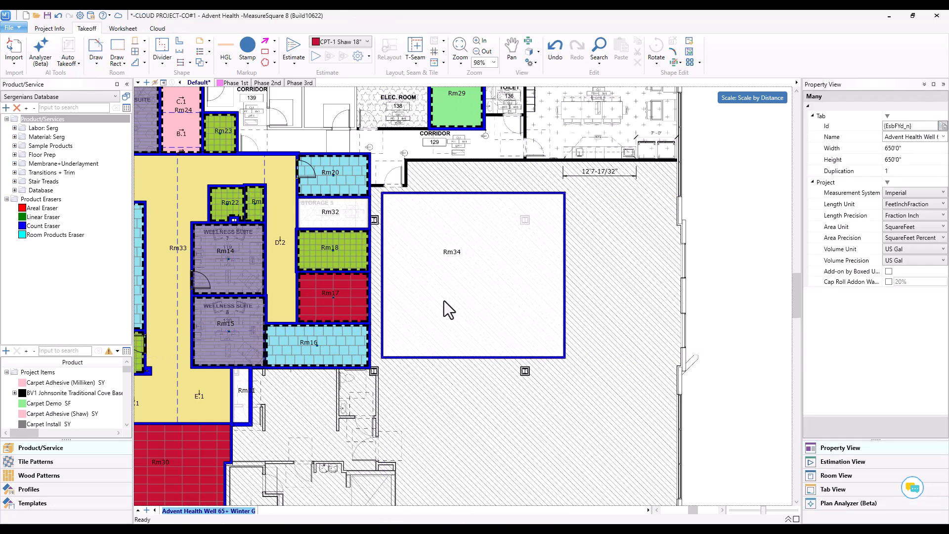
Step: Apply the LVT-1 Shaw 7" x 59" flooring to the new room in the hatched area
{"action": "left_click", "coordinate": [443, 301]}
{"action": "scroll", "coordinate": [50, 395], "scroll_direction": "down", "scroll_amount": 10}
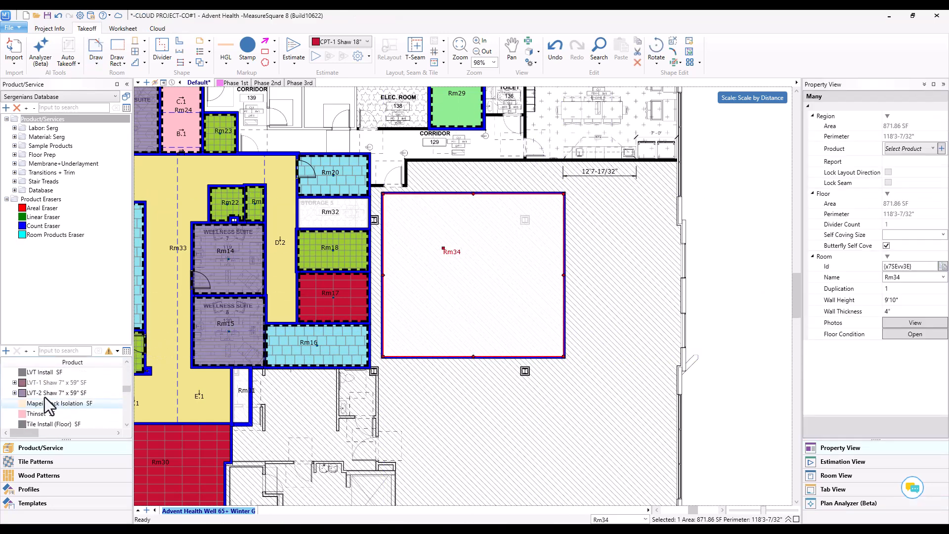
{"action": "left_click_drag", "start_coordinate": [50, 383], "coordinate": [489, 316]}
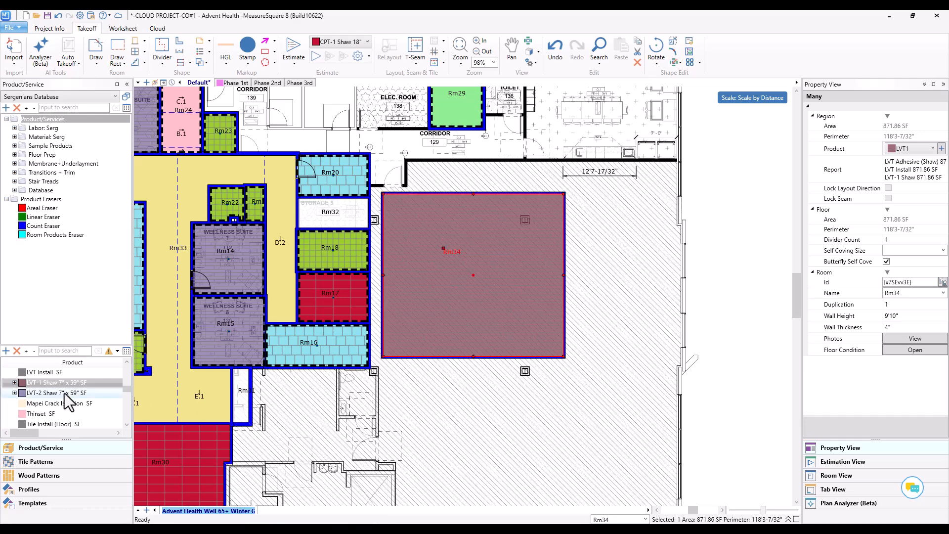
Step: Apply the BV1 Johnsonite Traditional Cove Base 4" to the walls of the new LVT-1 room
{"action": "scroll", "coordinate": [53, 416], "scroll_direction": "up", "scroll_amount": 10}
{"action": "left_click_drag", "start_coordinate": [52, 392], "coordinate": [431, 346]}
{"action": "left_click", "coordinate": [430, 336]}
{"action": "right_click", "coordinate": [493, 394]}
Step: Move the new LVT-1 room flush against the east walls of Rm16, Rm17 and Rm18
{"action": "middle_click_drag", "start_coordinate": [494, 394], "coordinate": [649, 367]}
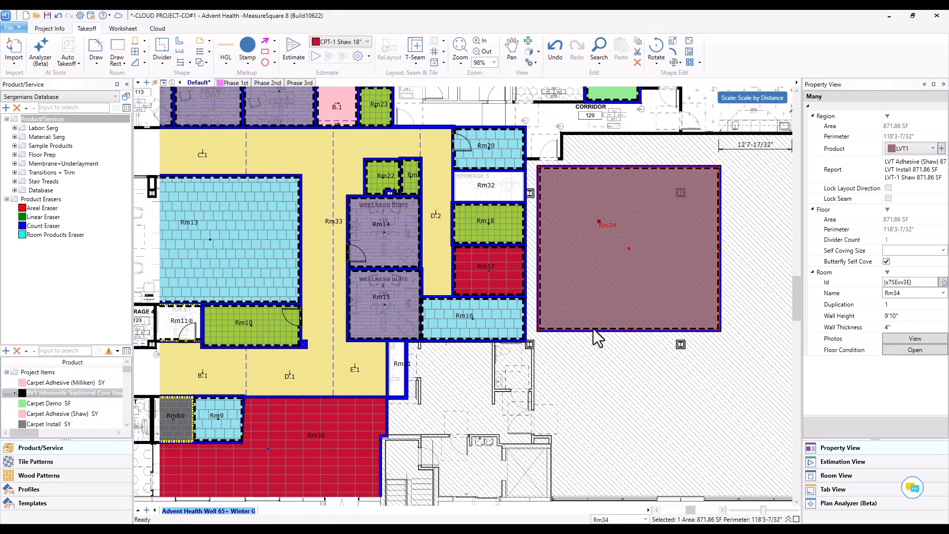
{"action": "left_click_drag", "start_coordinate": [544, 320], "coordinate": [532, 329]}
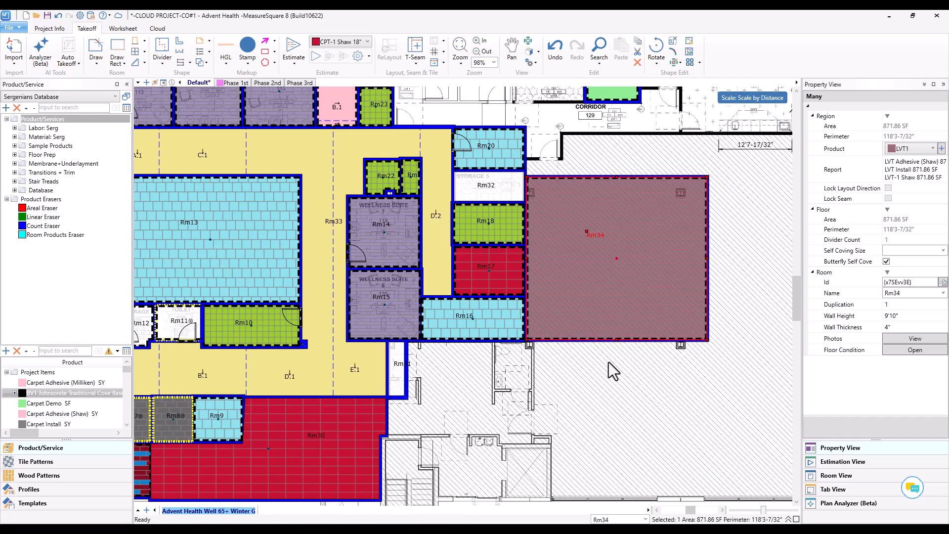
{"action": "scroll", "coordinate": [541, 285], "scroll_direction": "up", "scroll_amount": 3}
{"action": "scroll", "coordinate": [516, 284], "scroll_direction": "up", "scroll_amount": 5}
{"action": "key", "text": "d"}
{"action": "right_click", "coordinate": [515, 321]}
{"action": "scroll", "coordinate": [635, 296], "scroll_direction": "down", "scroll_amount": 6}
Step: Deselect the room, save the revised takeoff and continue to its diagram in MeasureSquare CRM
{"action": "left_click", "coordinate": [673, 439]}
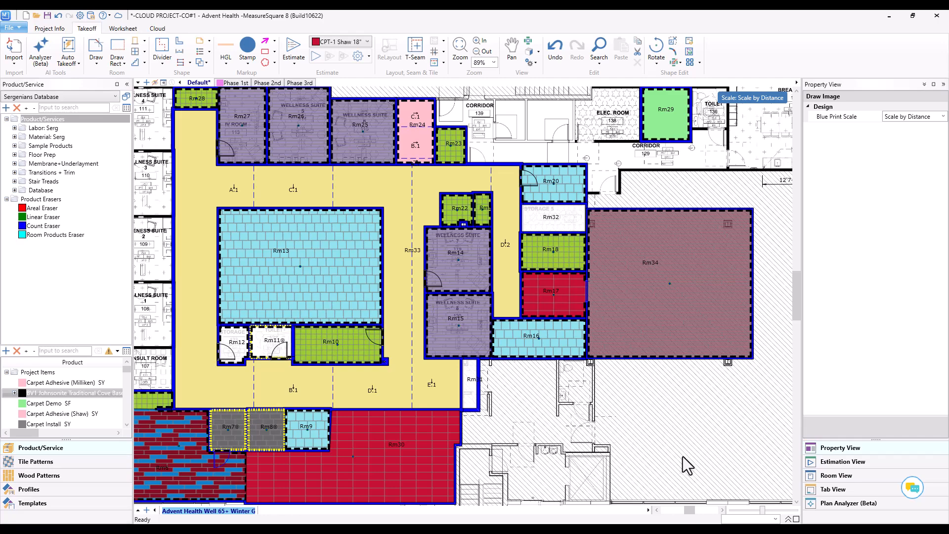
{"action": "scroll", "coordinate": [699, 447], "scroll_direction": "down", "scroll_amount": 1}
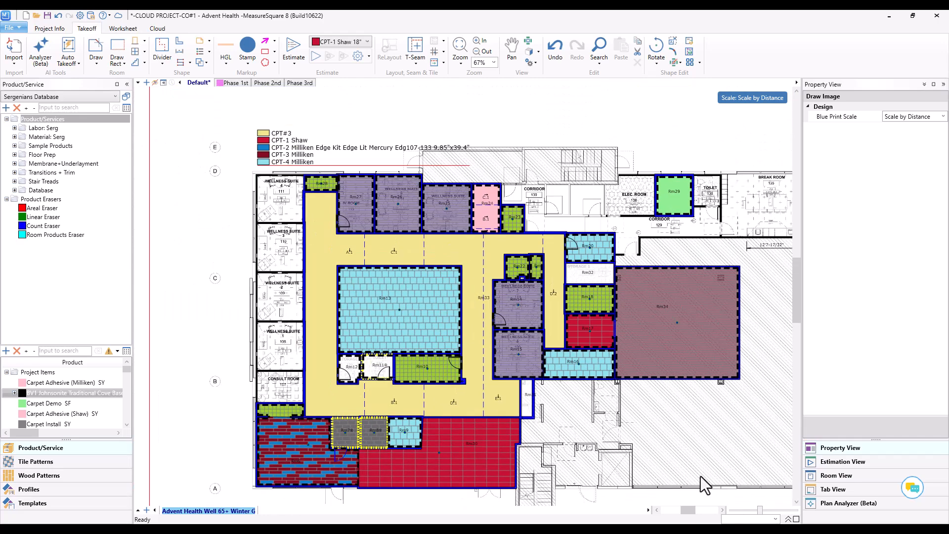
{"action": "middle_click_drag", "start_coordinate": [705, 472], "coordinate": [633, 430]}
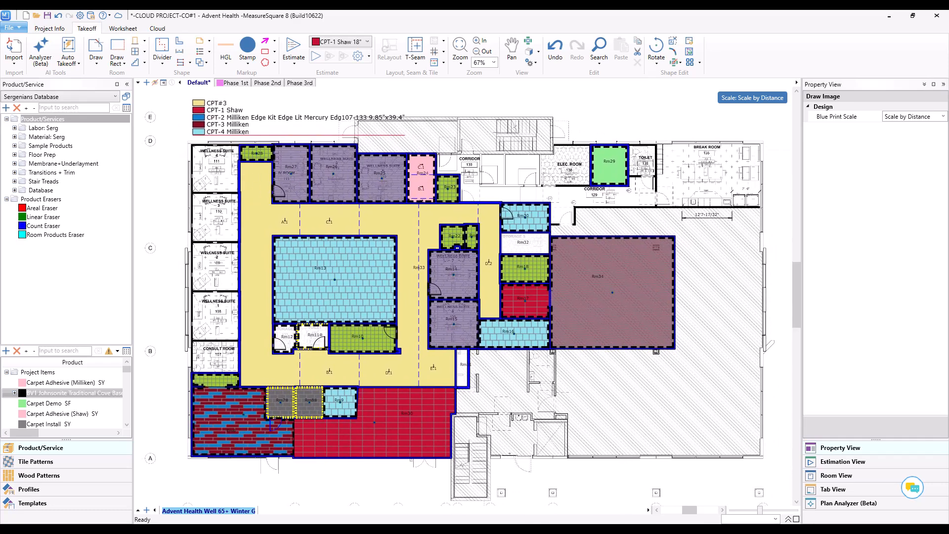
{"action": "left_click", "coordinate": [48, 16]}
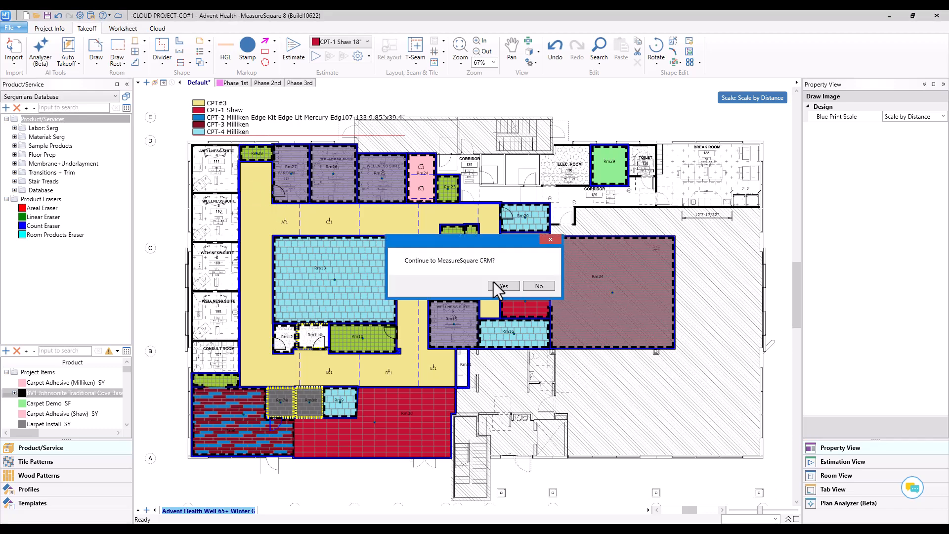
{"action": "left_click", "coordinate": [512, 285]}
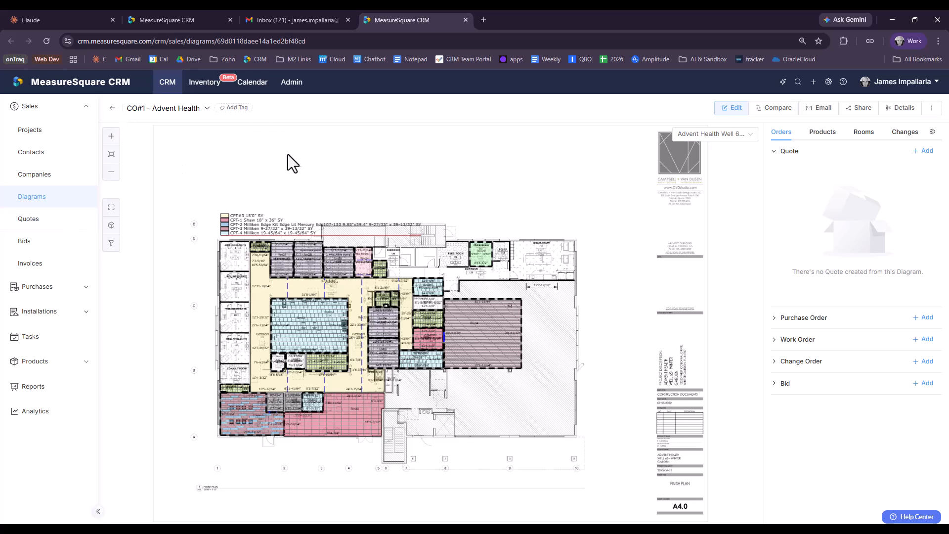
Step: Compare the CO#1 diagram with the Advent Health -- Base Bid diagram and create a change order from all of the changes
{"action": "left_click", "coordinate": [773, 154]}
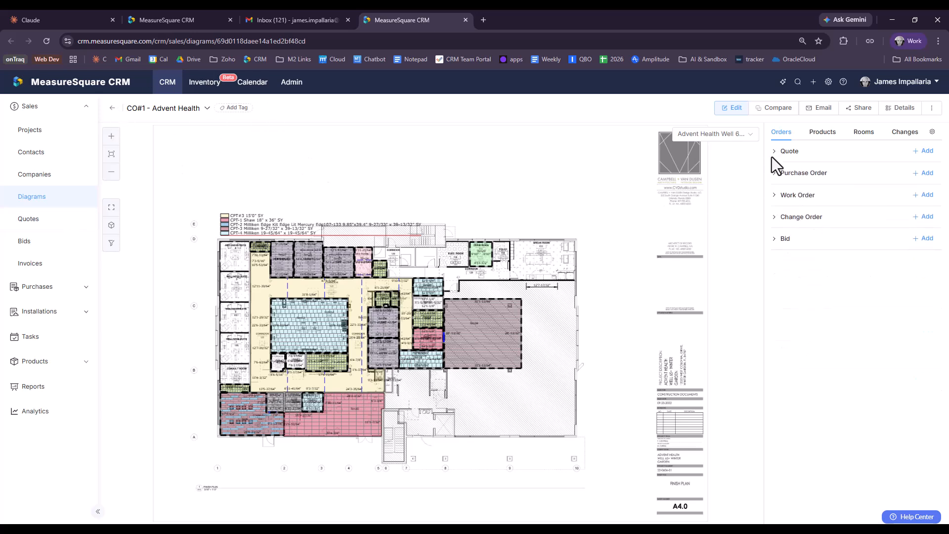
{"action": "left_click", "coordinate": [908, 136]}
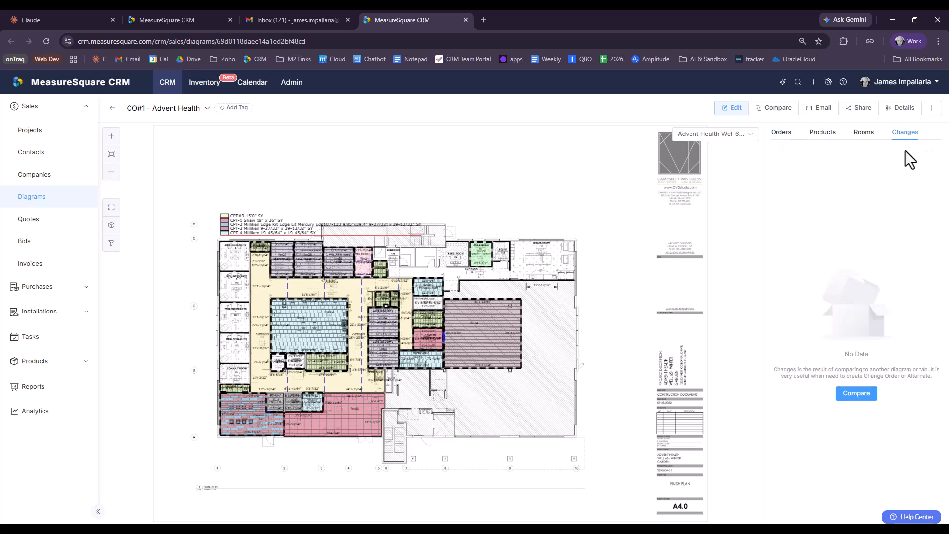
{"action": "left_click", "coordinate": [855, 396]}
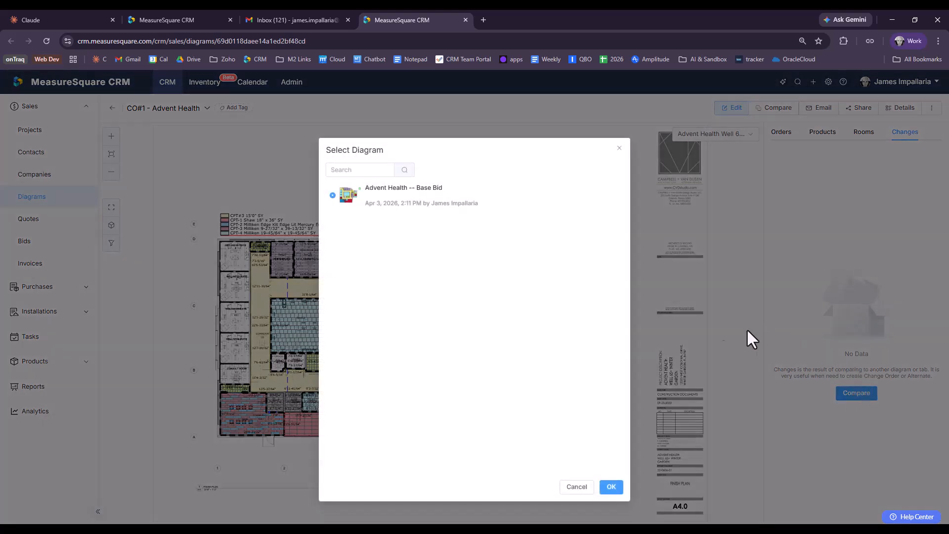
{"action": "left_click", "coordinate": [611, 487]}
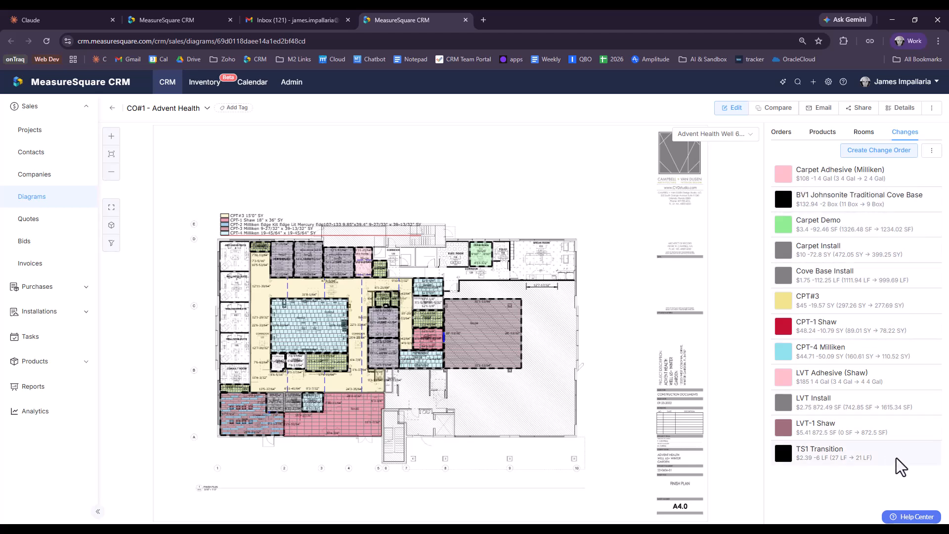
{"action": "left_click", "coordinate": [897, 156]}
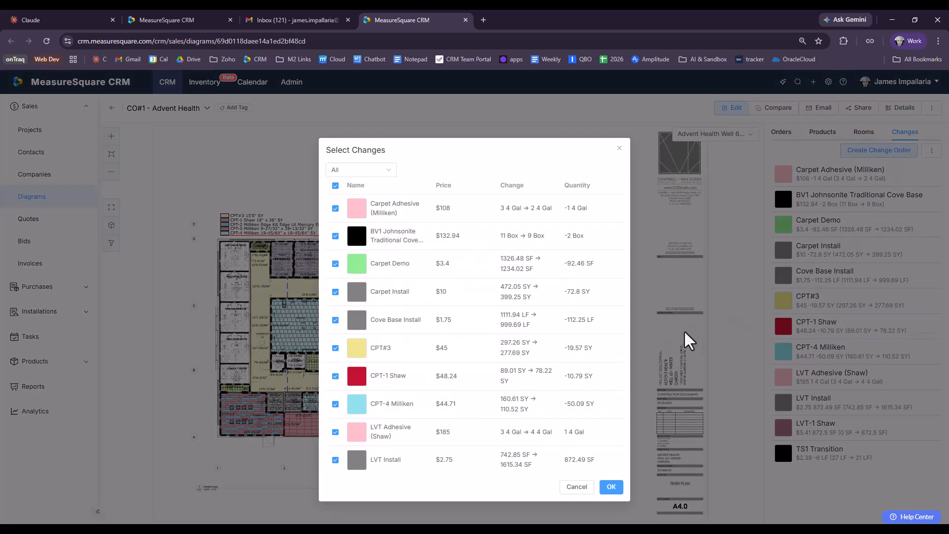
{"action": "left_click", "coordinate": [611, 489]}
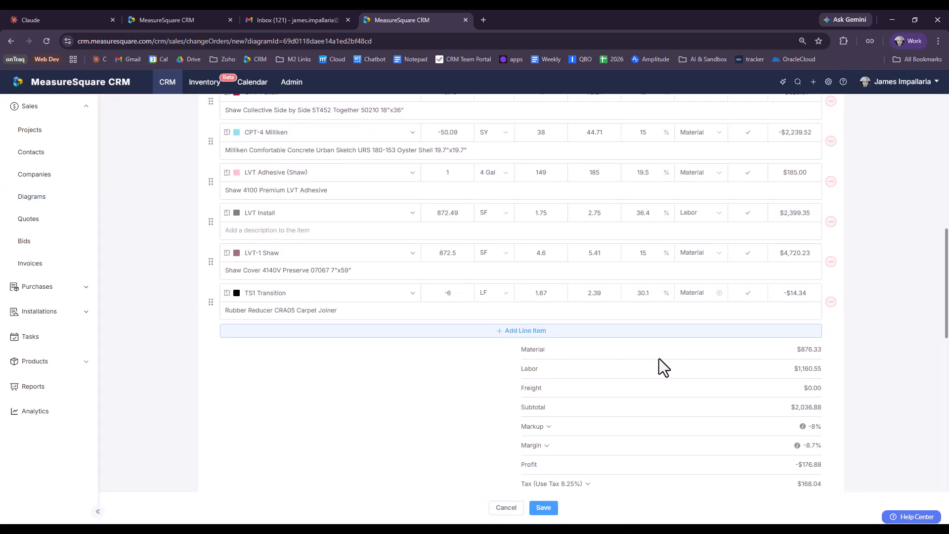
Step: Review the new change order's header details, added and deducted line items, and cost totals
{"action": "scroll", "coordinate": [635, 328], "scroll_direction": "up", "scroll_amount": 4}
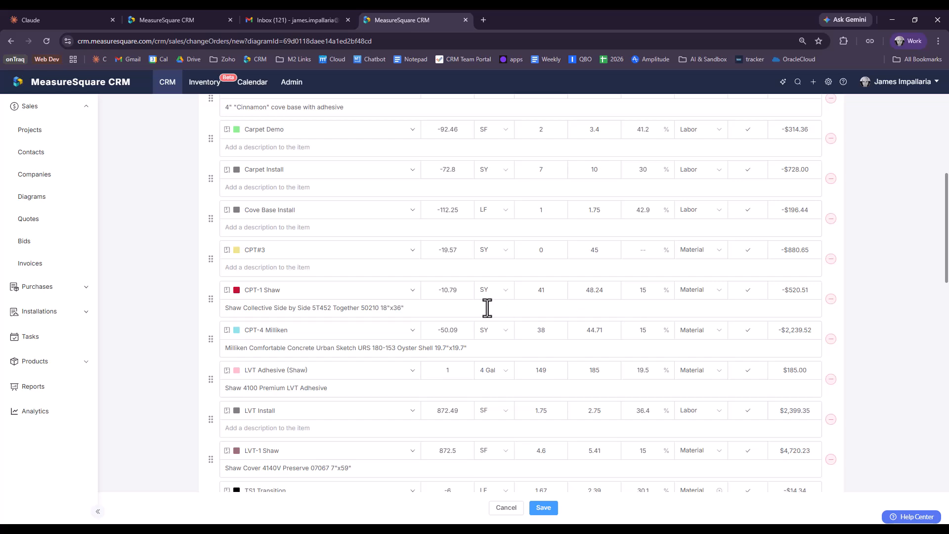
{"action": "scroll", "coordinate": [394, 306], "scroll_direction": "up", "scroll_amount": 5}
{"action": "scroll", "coordinate": [198, 266], "scroll_direction": "up", "scroll_amount": 1}
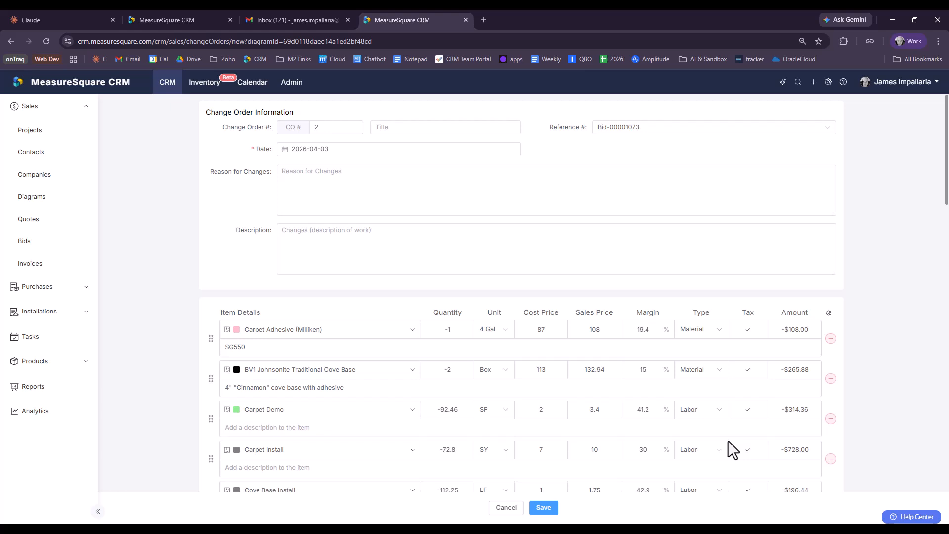
{"action": "scroll", "coordinate": [464, 395], "scroll_direction": "down", "scroll_amount": 1}
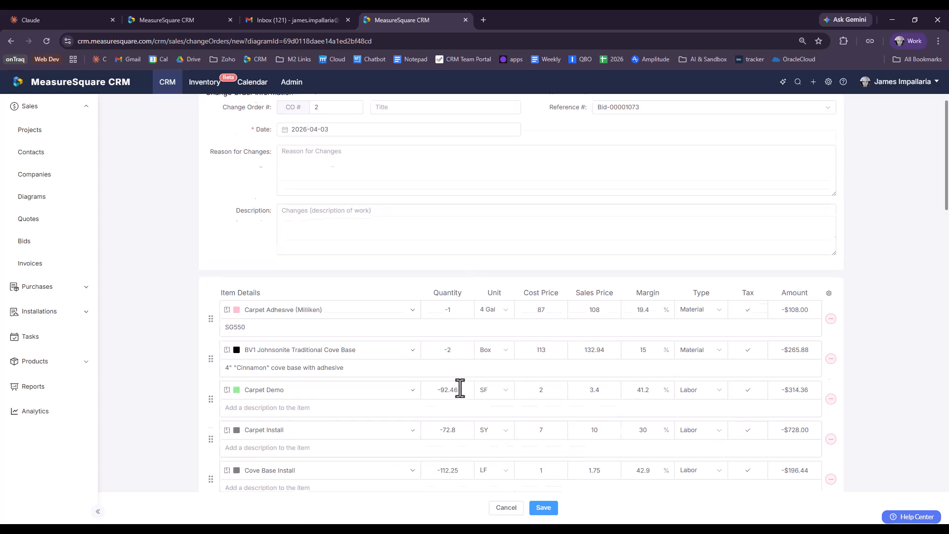
{"action": "scroll", "coordinate": [463, 395], "scroll_direction": "down", "scroll_amount": 3}
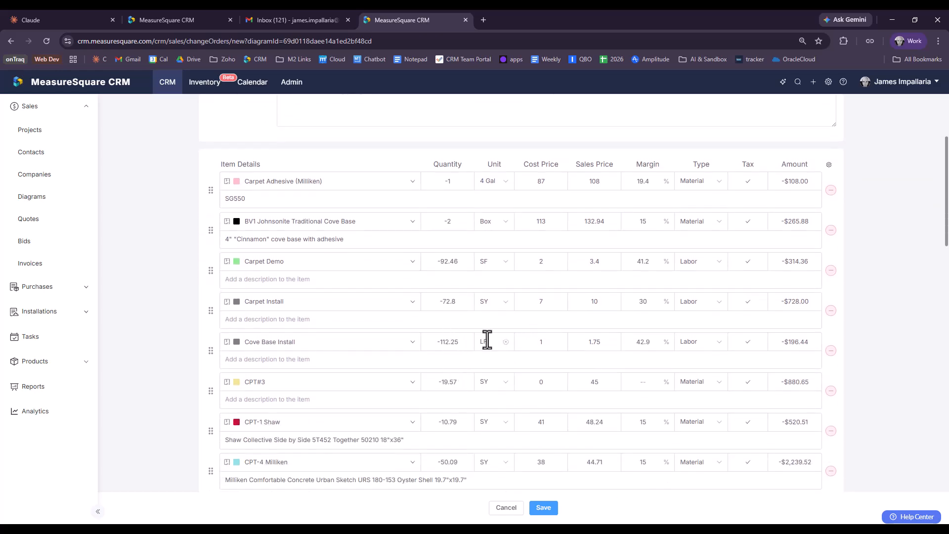
{"action": "scroll", "coordinate": [487, 341], "scroll_direction": "down", "scroll_amount": 8}
{"action": "scroll", "coordinate": [497, 319], "scroll_direction": "up", "scroll_amount": 10}
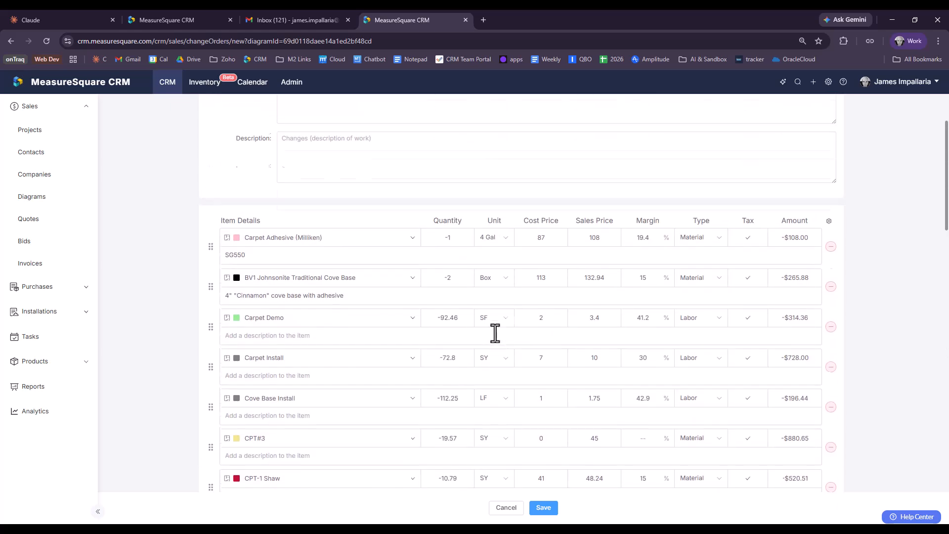
{"action": "scroll", "coordinate": [495, 333], "scroll_direction": "up", "scroll_amount": 2}
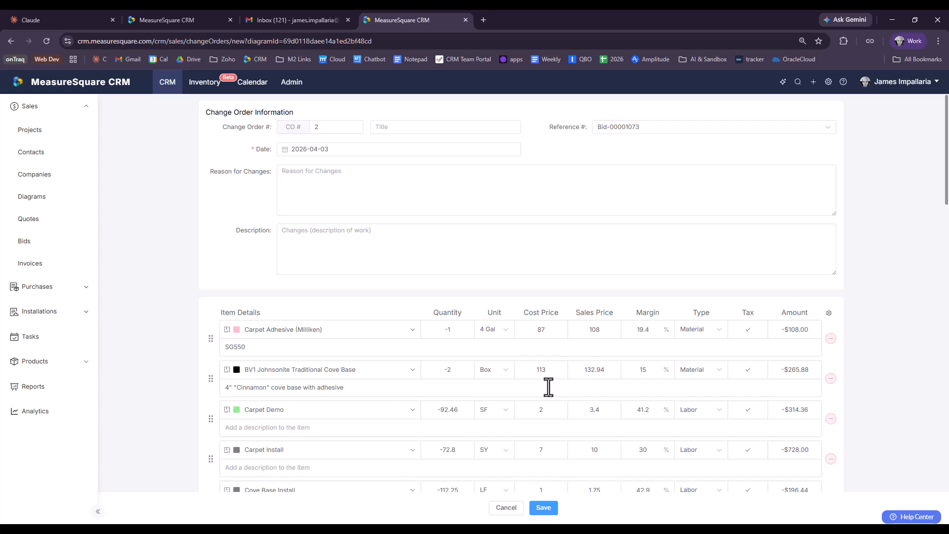
{"action": "scroll", "coordinate": [845, 356], "scroll_direction": "down", "scroll_amount": 3}
{"action": "scroll", "coordinate": [875, 327], "scroll_direction": "down", "scroll_amount": 7}
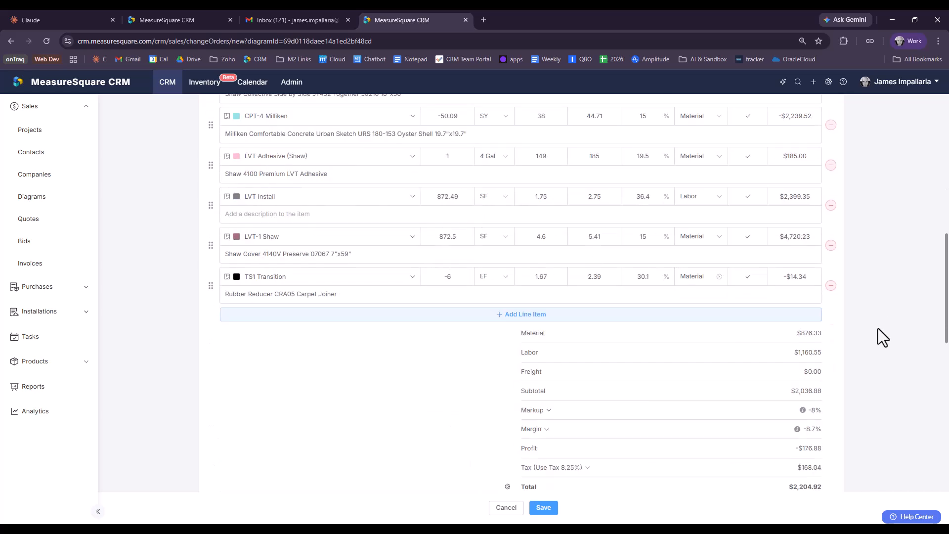
{"action": "scroll", "coordinate": [879, 327], "scroll_direction": "up", "scroll_amount": 10}
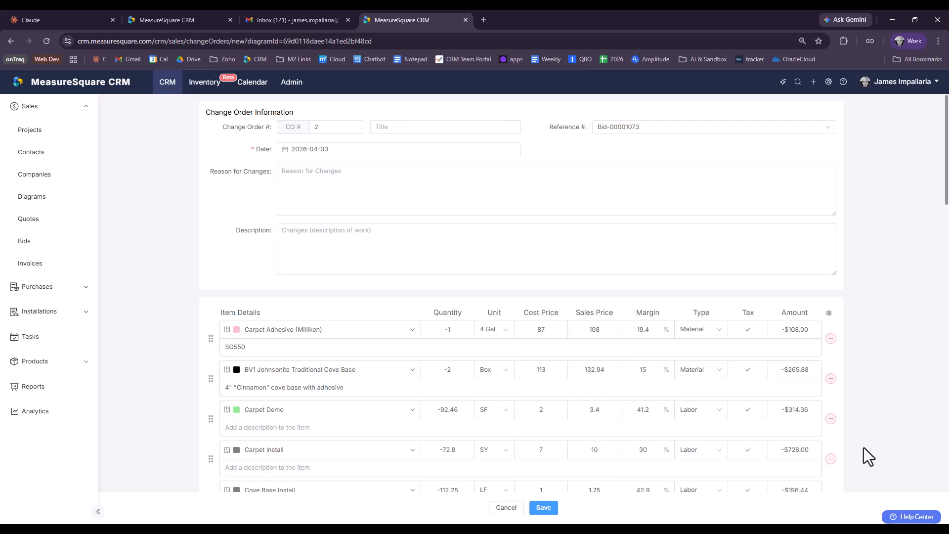
Step: Remove the LVT-1 Shaw and TS1 Transition line items from the change order
{"action": "scroll", "coordinate": [609, 276], "scroll_direction": "down", "scroll_amount": 3}
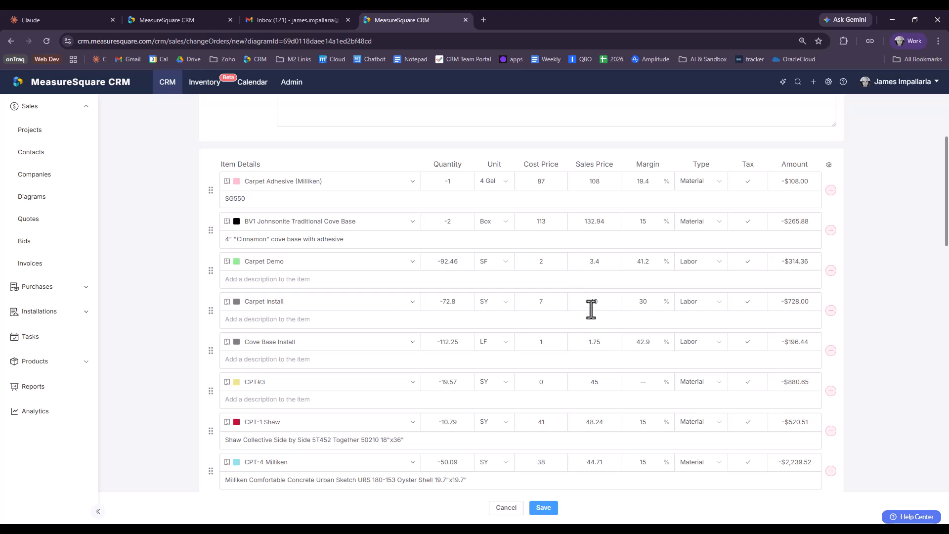
{"action": "scroll", "coordinate": [603, 304], "scroll_direction": "down", "scroll_amount": 5}
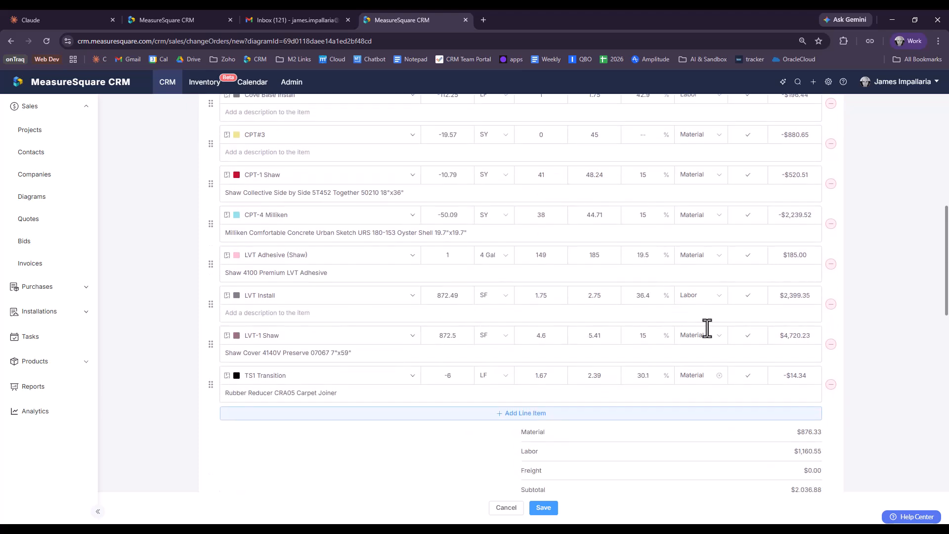
{"action": "left_click", "coordinate": [831, 344]}
{"action": "left_click", "coordinate": [832, 345]}
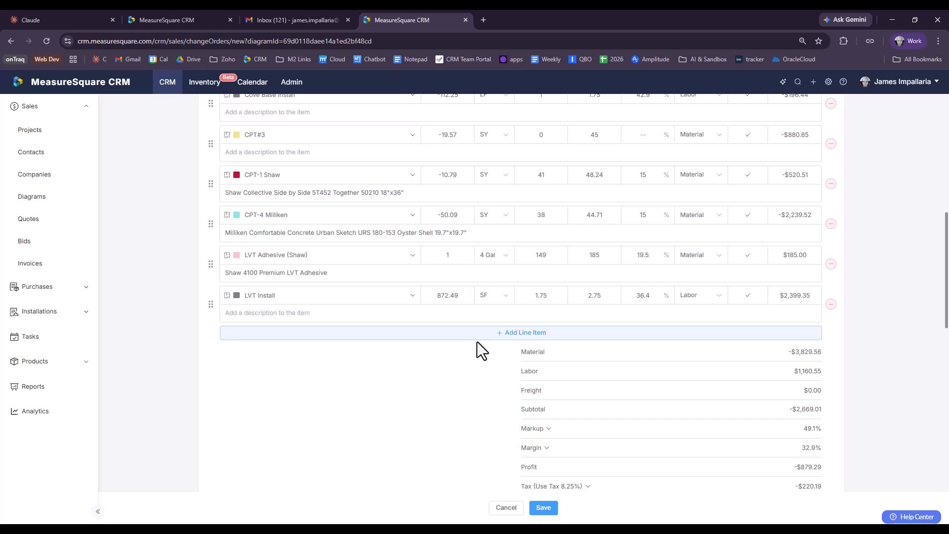
Step: Check the totals, attached diagram and notes sections, and save the change order
{"action": "scroll", "coordinate": [476, 365], "scroll_direction": "down", "scroll_amount": 4}
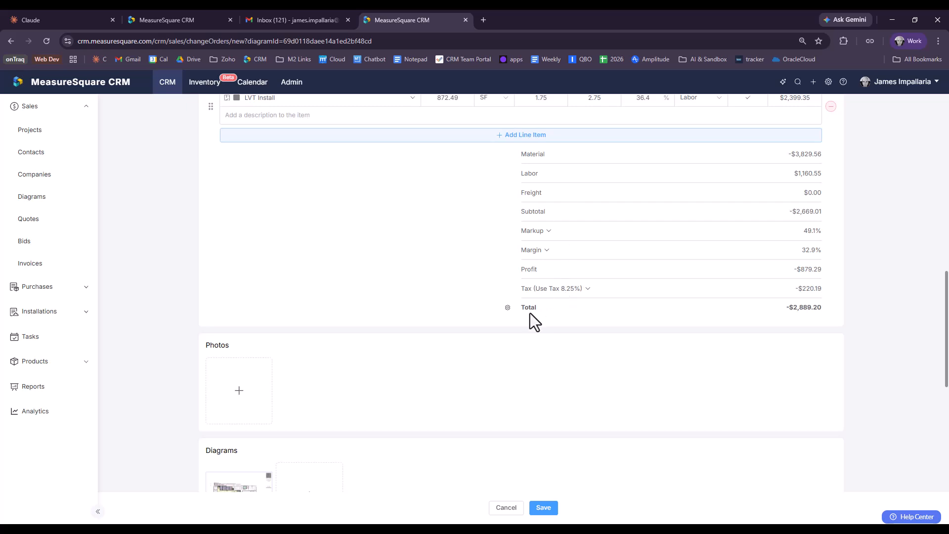
{"action": "scroll", "coordinate": [443, 331], "scroll_direction": "down", "scroll_amount": 4}
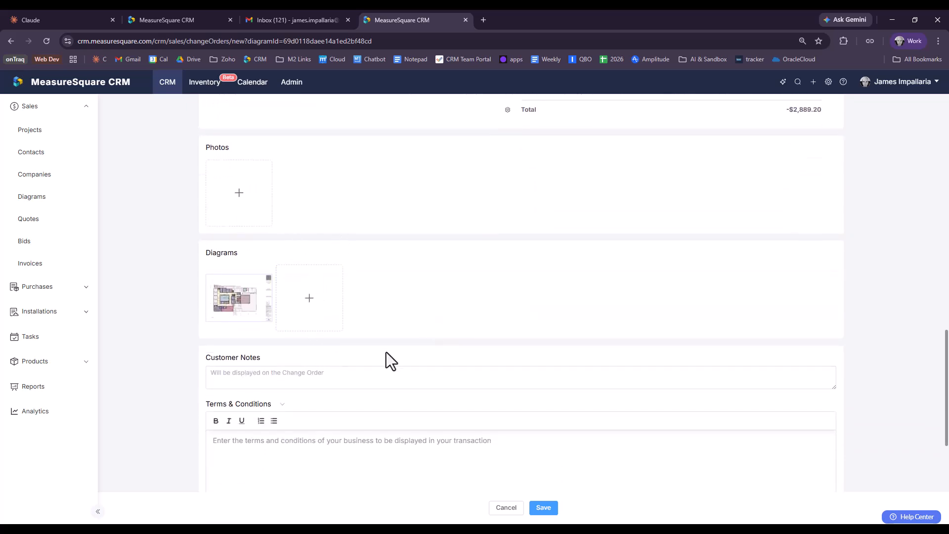
{"action": "scroll", "coordinate": [639, 381], "scroll_direction": "down", "scroll_amount": 3}
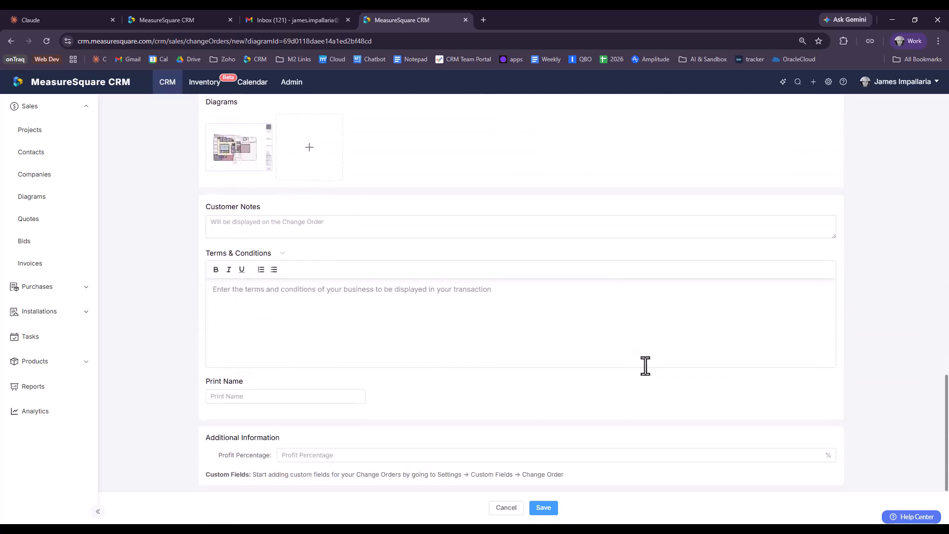
{"action": "left_click", "coordinate": [551, 512]}
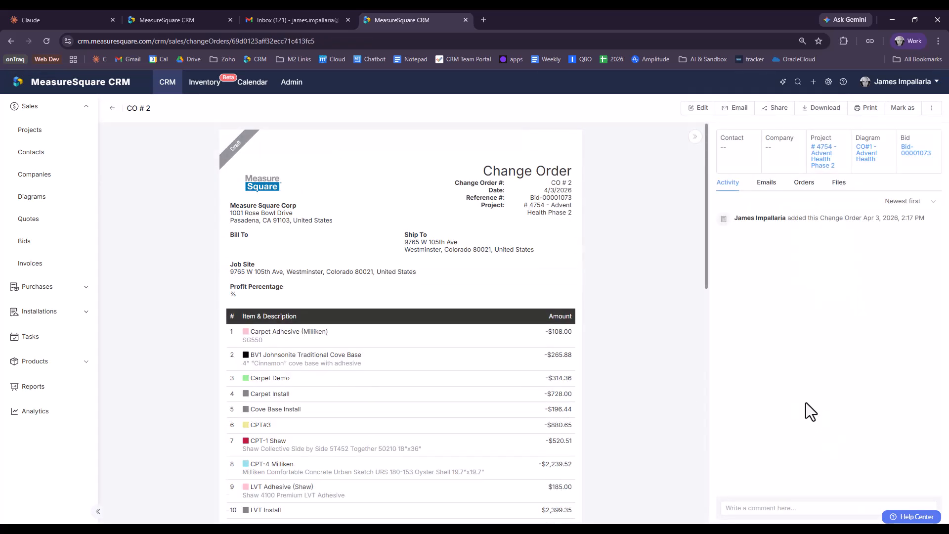